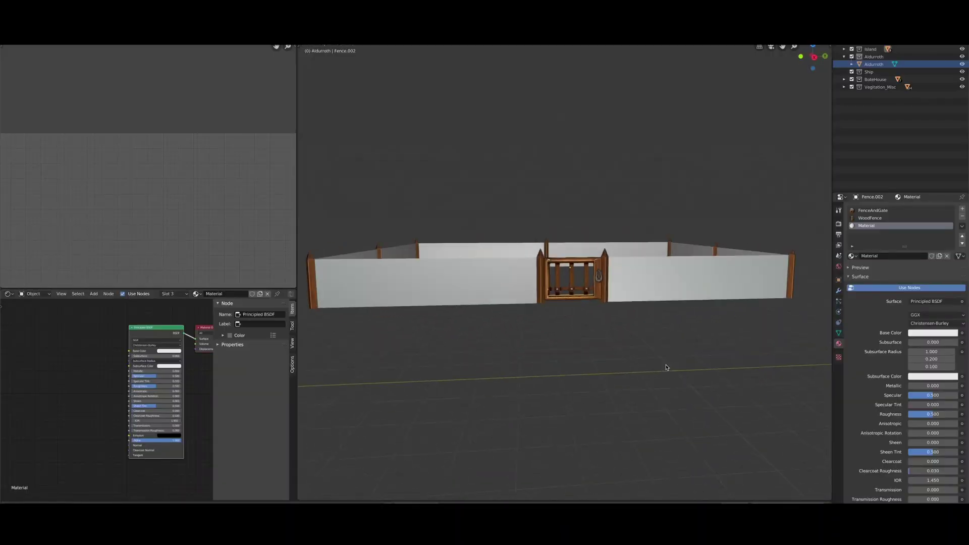
Step: Add a fourth material slot to Fence.002 and create a new material in it
scroll(661, 370, up, 5)
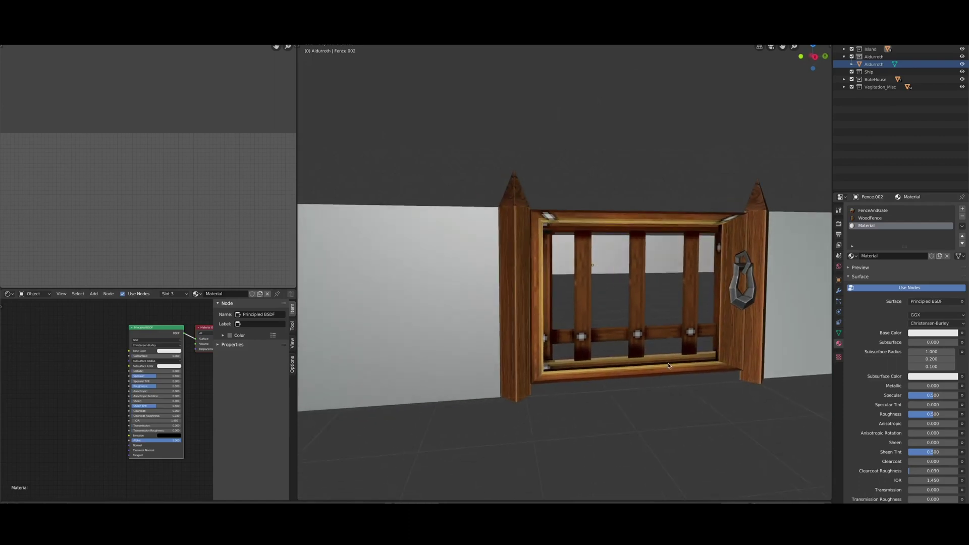
scroll(669, 366, down, 8)
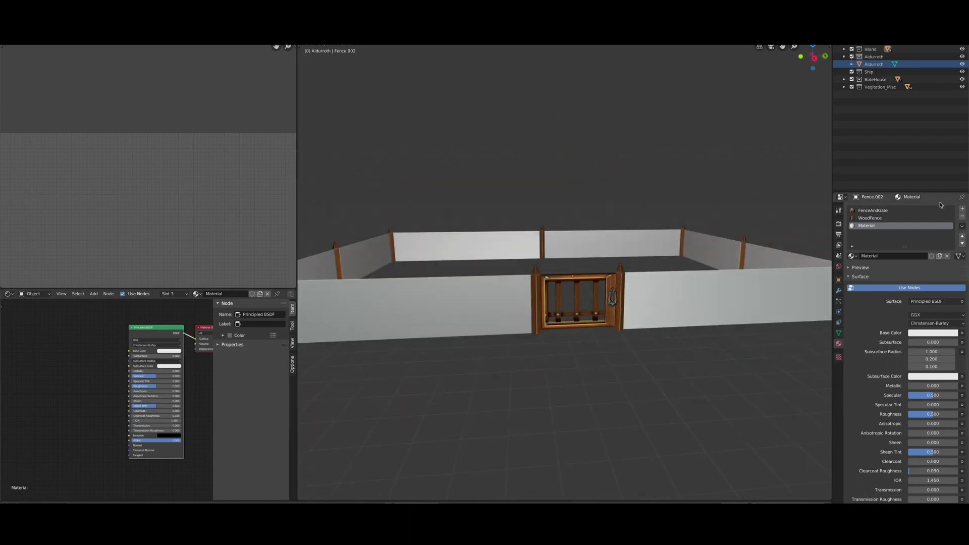
click(963, 210)
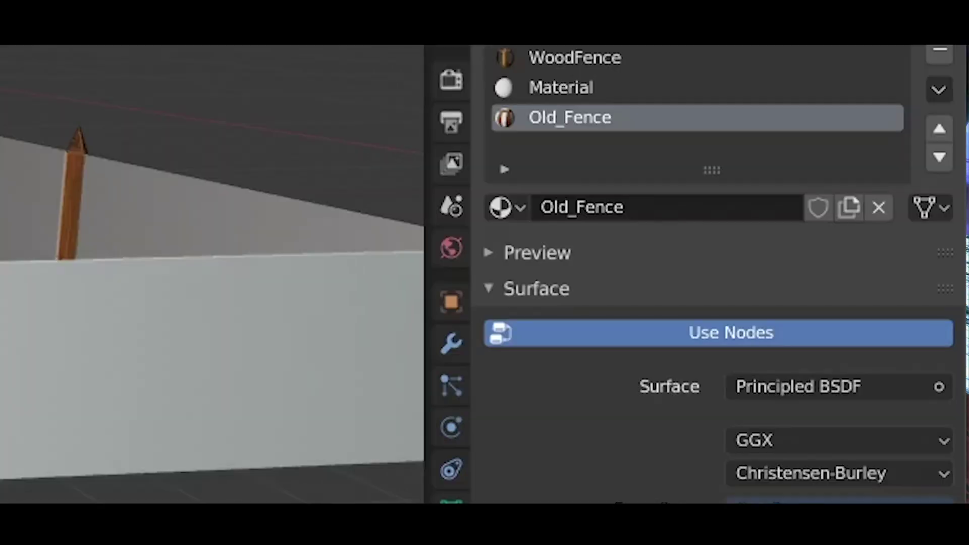
key(Tab)
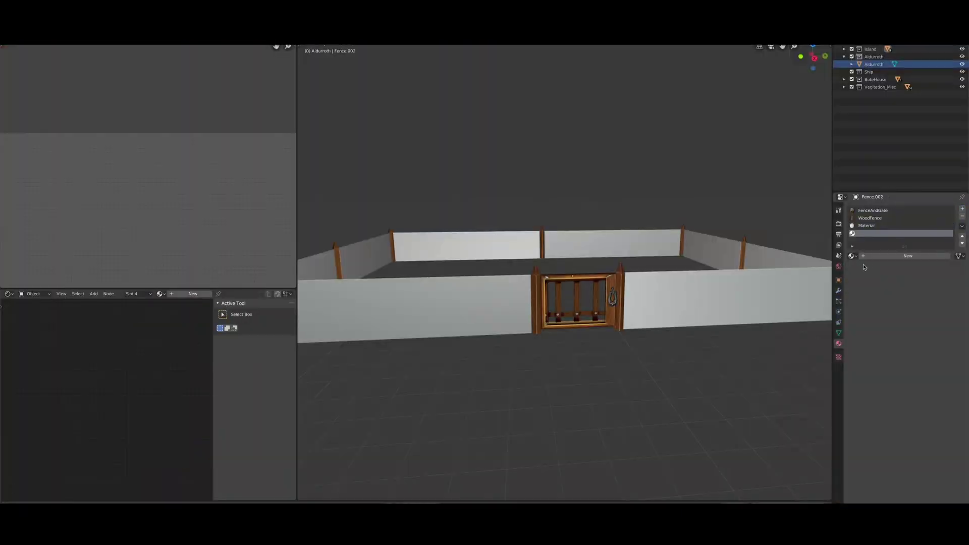
click(887, 256)
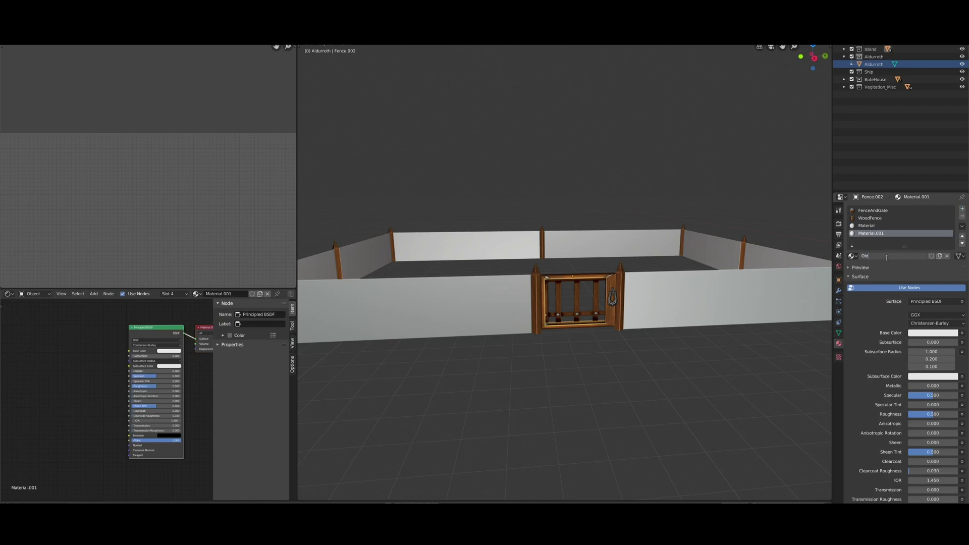
Step: Name the material Old_Fence, enlarge the Shader Editor, and set Specular to 0
text(Old_Fence)
key(Return)
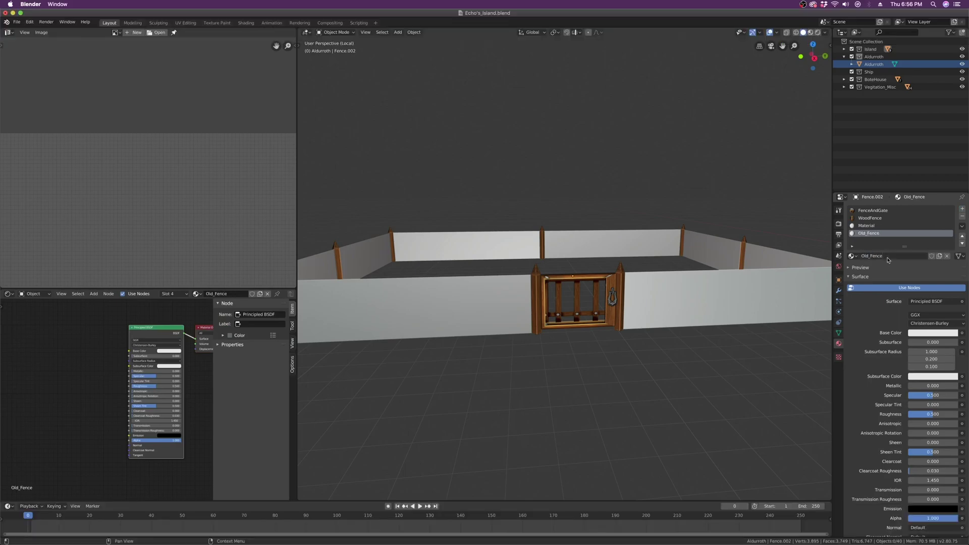
drag(152, 289, 152, 181)
scroll(101, 328, up, 2)
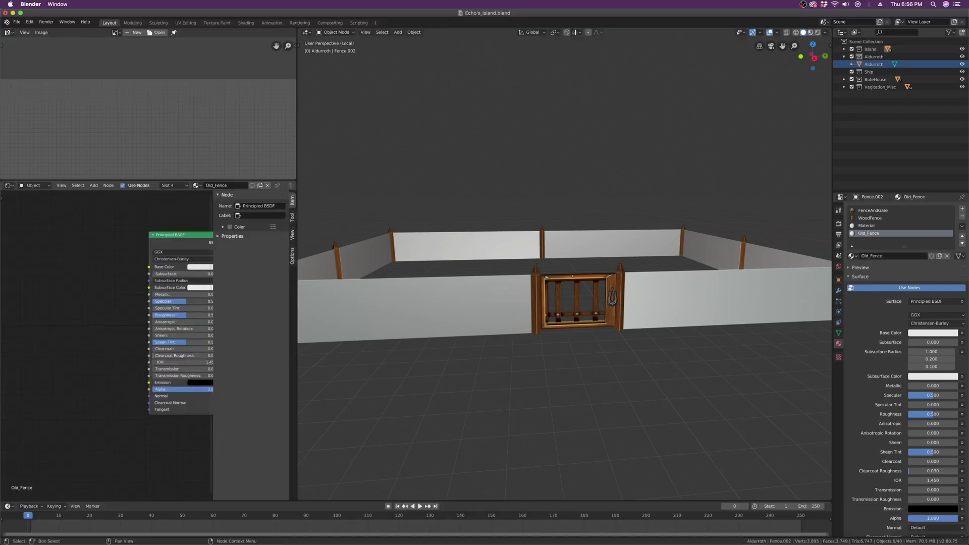
key(BackSpace)
key(n)
scroll(84, 305, down, 1)
middle_drag(85, 305, 116, 277)
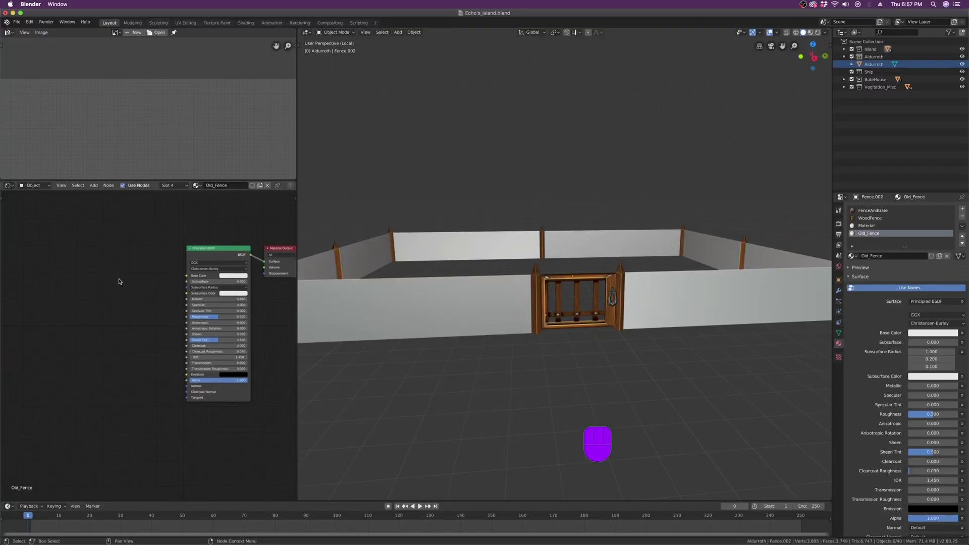
Step: Add an Image Texture node and link its Color to Base Color and Alpha to Alpha
key(shift+a)
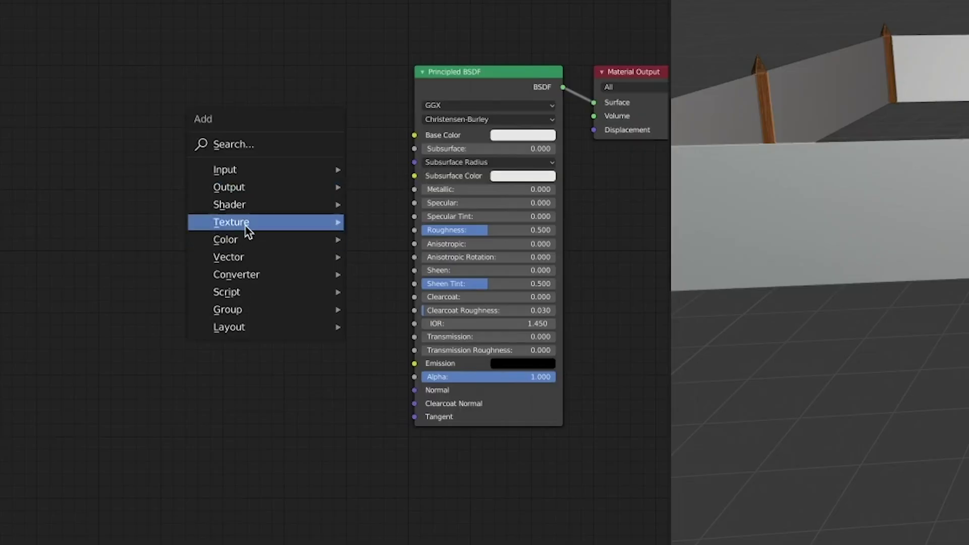
mouse_move(113, 316)
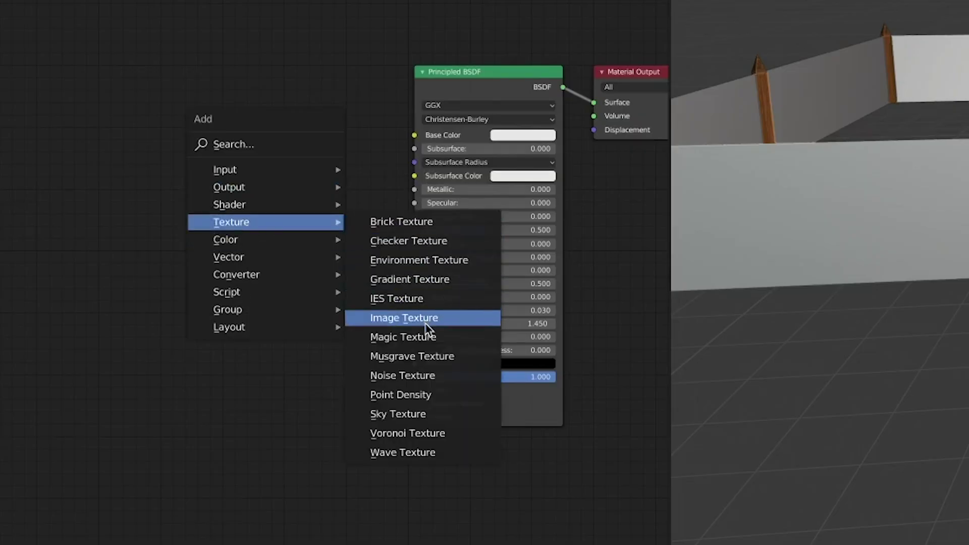
click(428, 329)
click(115, 109)
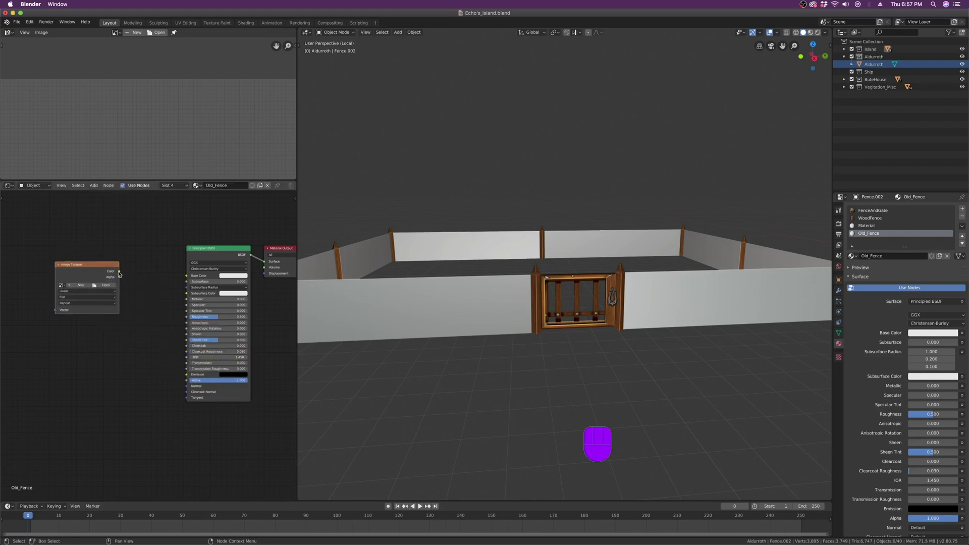
drag(121, 271, 184, 276)
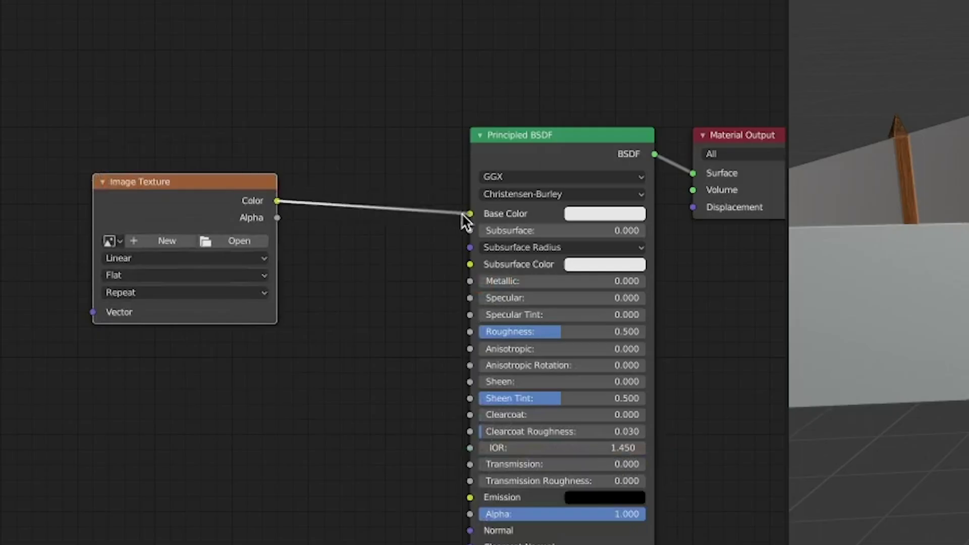
drag(467, 218, 469, 218)
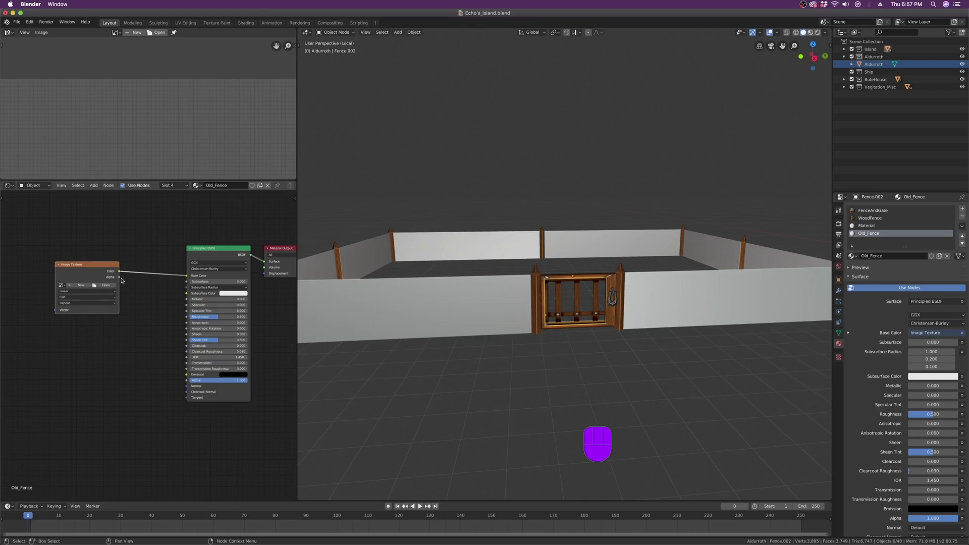
drag(120, 278, 123, 278)
drag(178, 359, 186, 381)
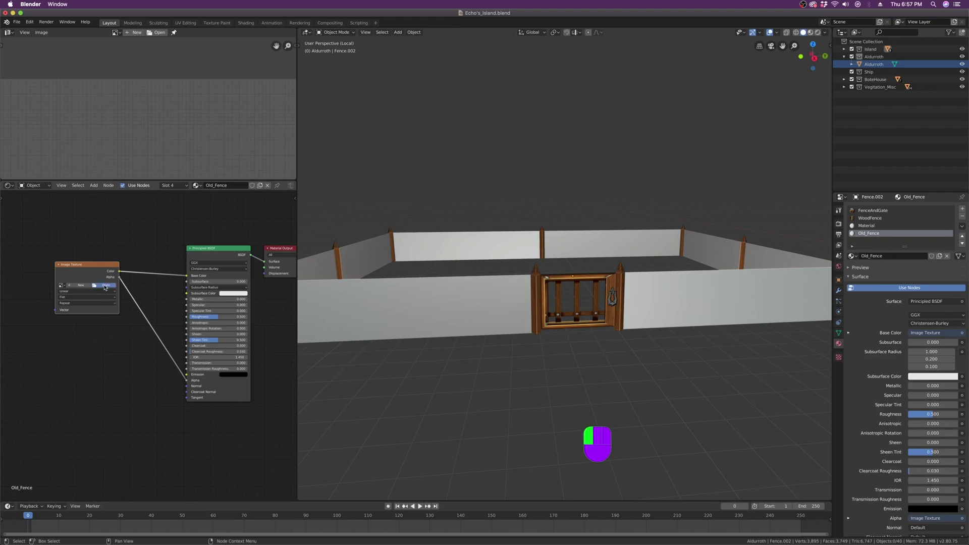
Step: Load Old_Fence.png from the Desktop's island textures folder into the Image Texture node
click(105, 286)
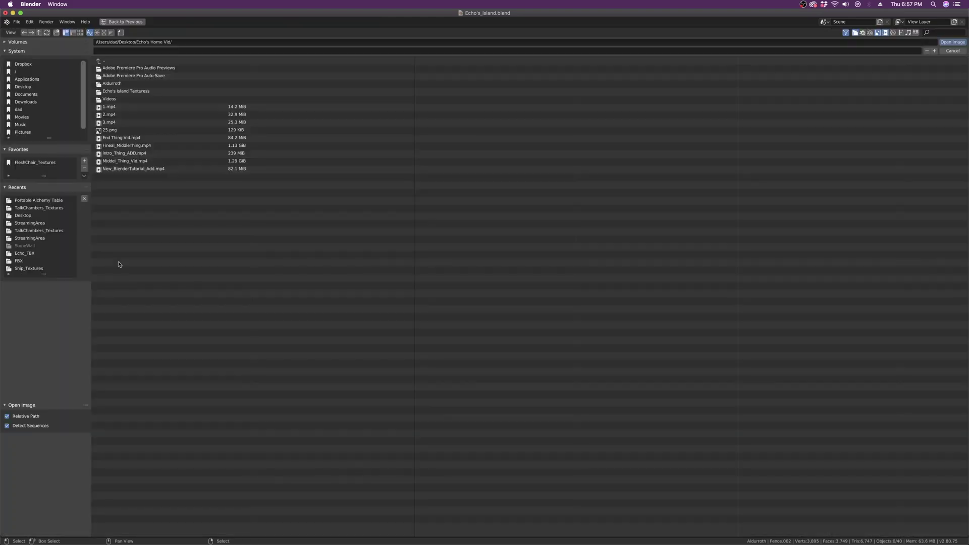
click(103, 61)
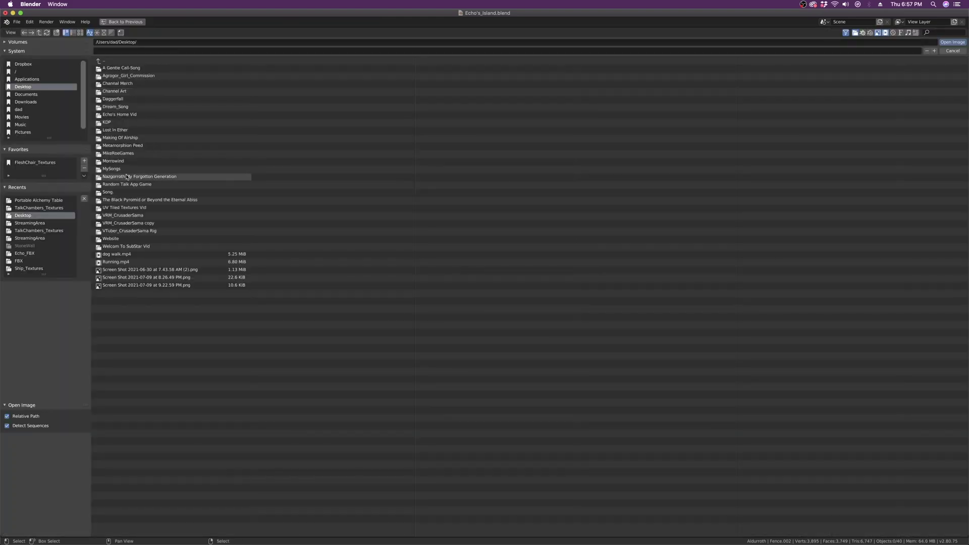
click(120, 115)
click(123, 102)
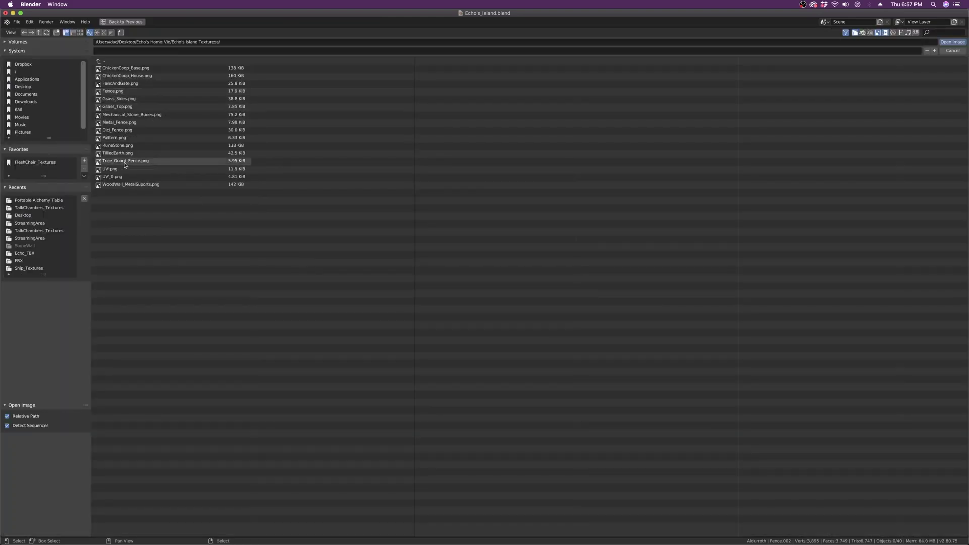
double_click(127, 131)
key(Tab)
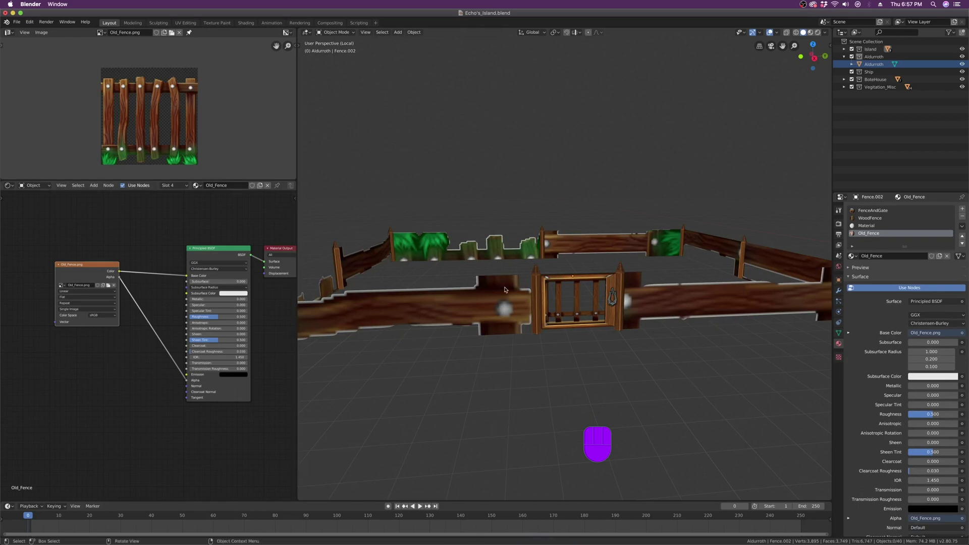
Step: Select the original Material slot, enter Edit Mode with all faces selected, and zoom toward the gate
click(870, 227)
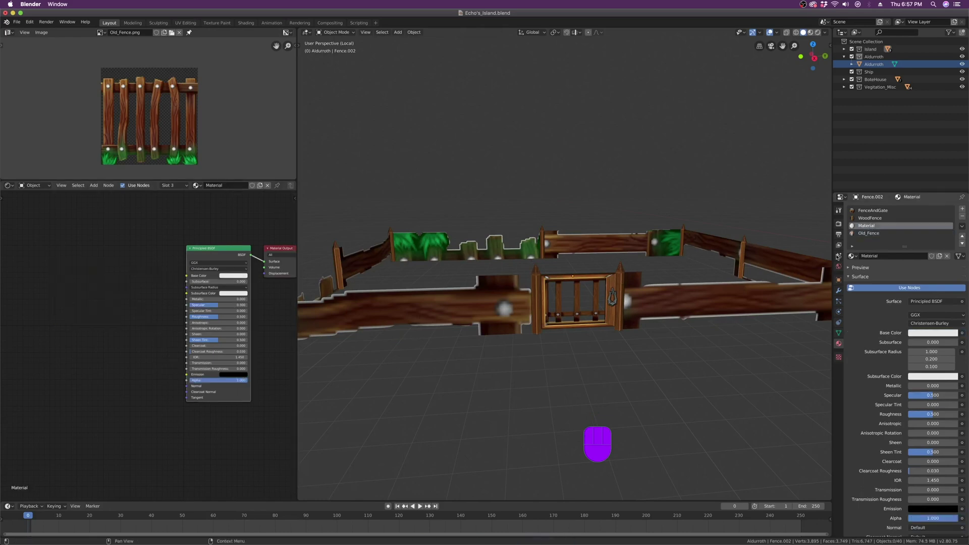
key(Tab)
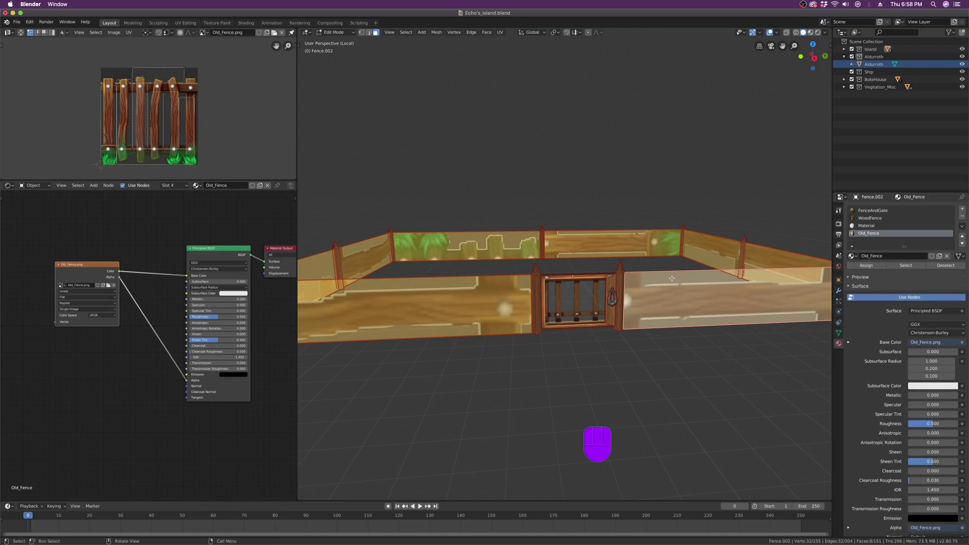
scroll(504, 299, down, 3)
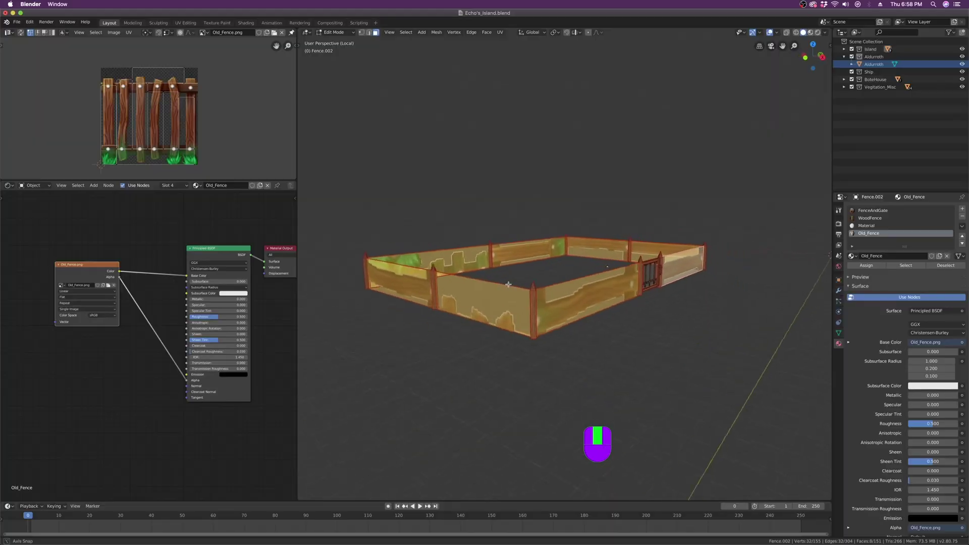
middle_drag(364, 272, 318, 271)
scroll(402, 291, up, 5)
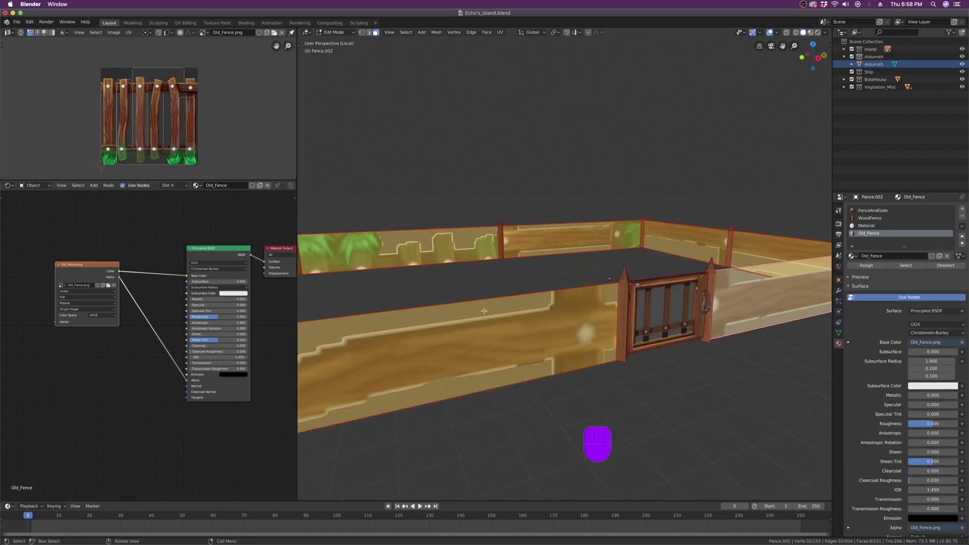
middle_drag(474, 306, 486, 312)
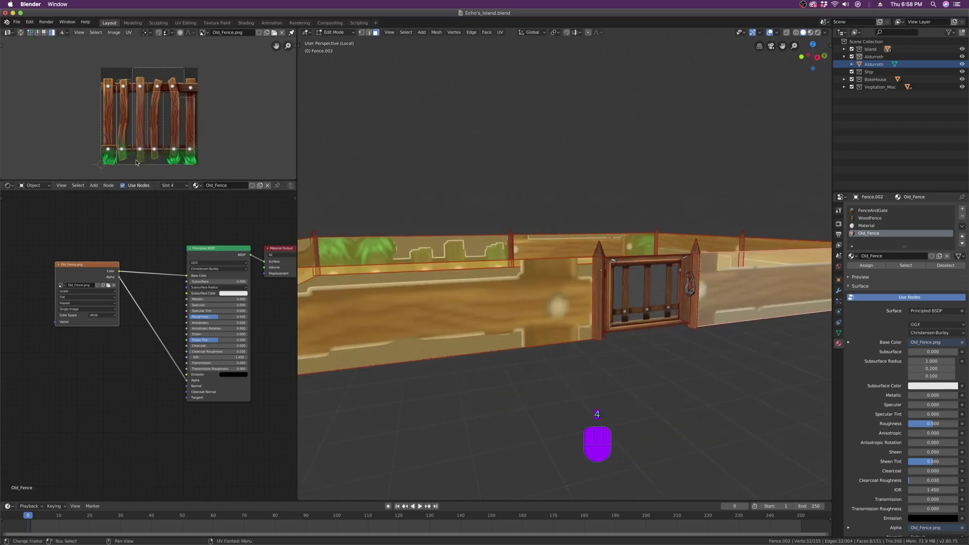
Step: Rotate the left plank's UV island 90 degrees and move it, then undo the attempt
scroll(137, 163, down, 2)
click(119, 138)
text(r90)
key(Return)
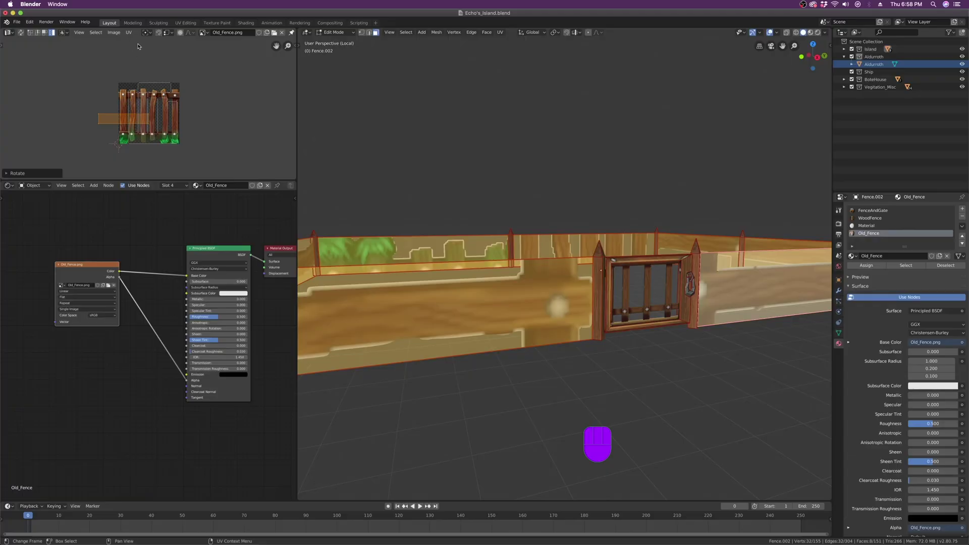
key(g)
click(177, 146)
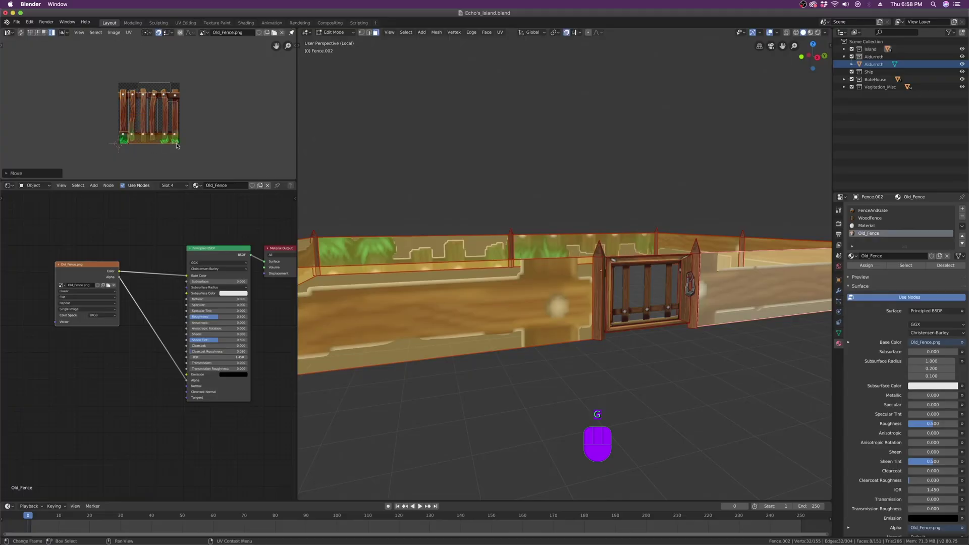
scroll(135, 142, up, 4)
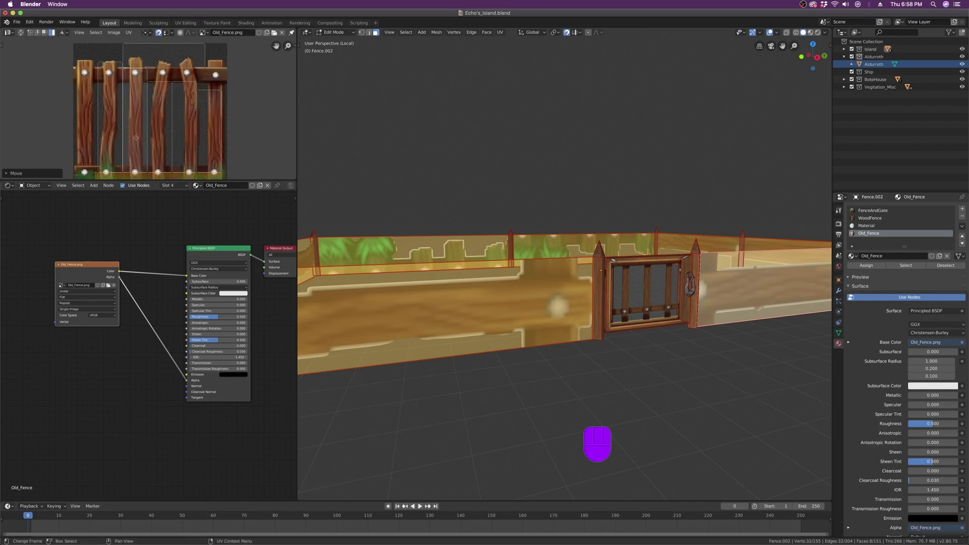
scroll(159, 135, down, 3)
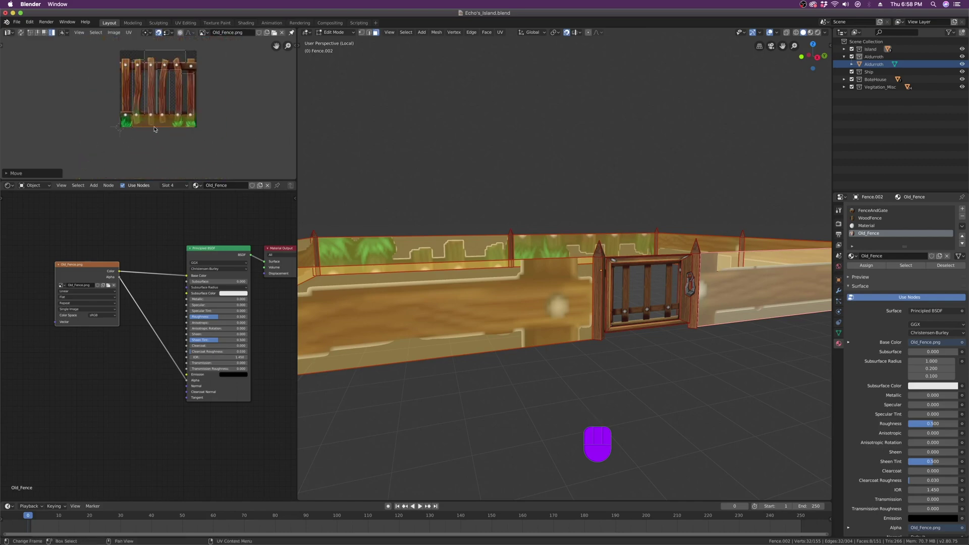
key(ctrl+z)
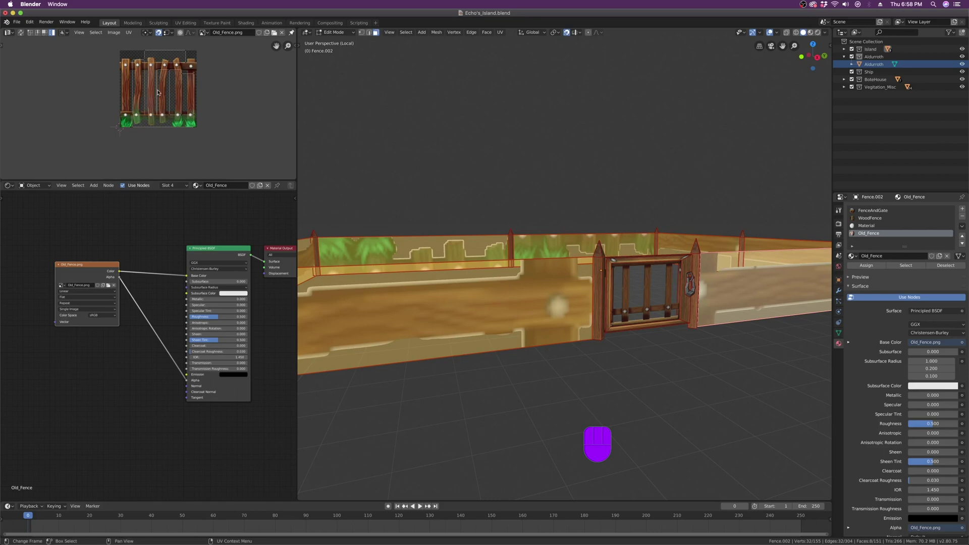
Step: Rotate a vertical plank UV island 90 degrees to lie horizontally and place it over the plank image
click(183, 91)
key(r)
key(9)
key(0)
key(Return)
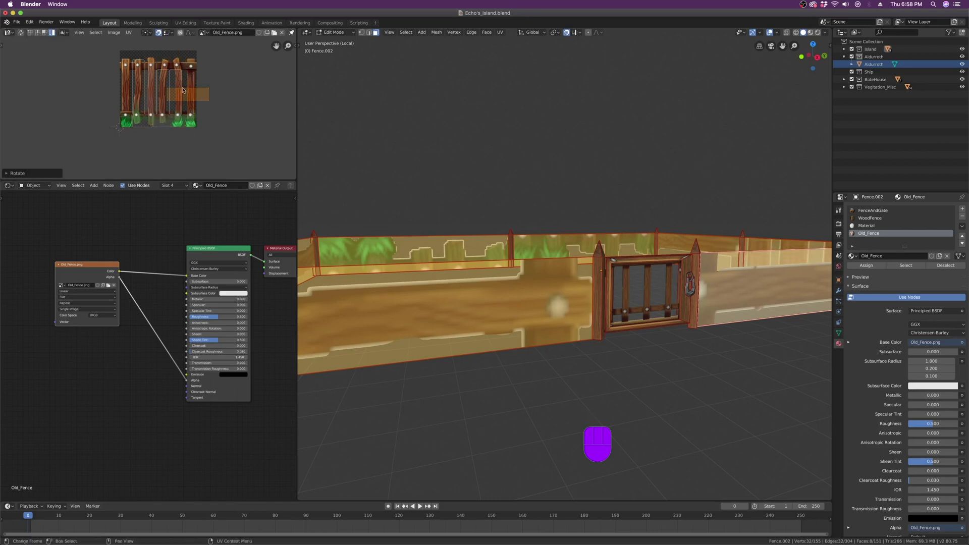
key(ctrl+z)
key(r)
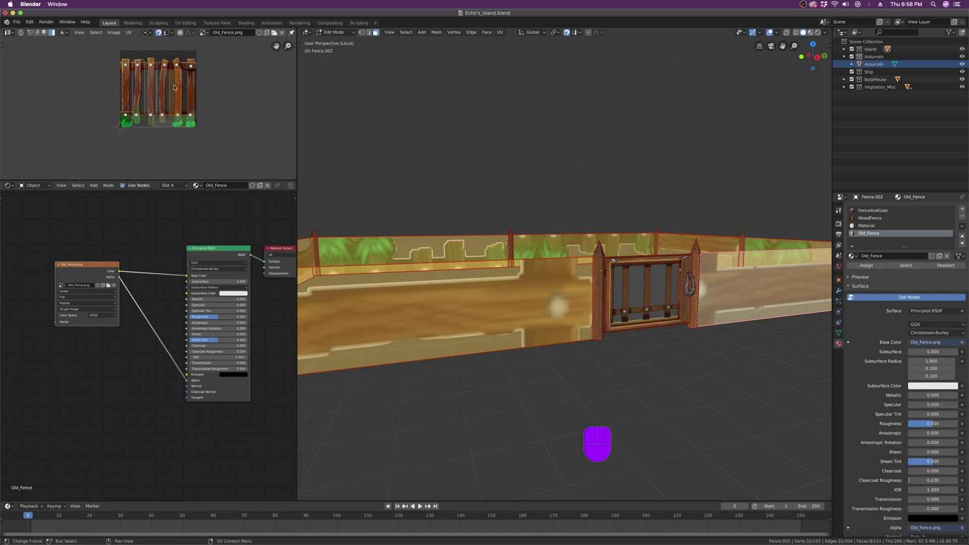
key(9)
key(0)
key(Return)
key(g)
click(144, 93)
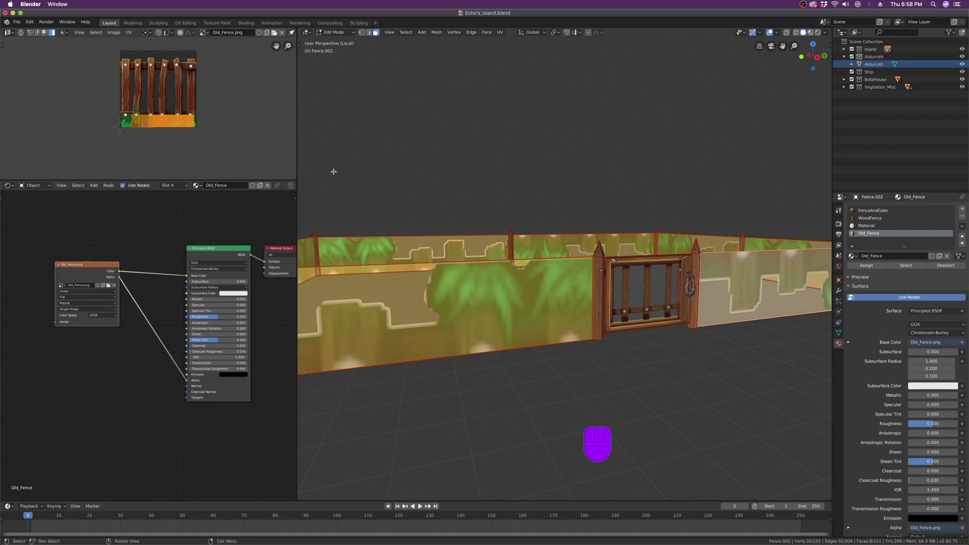
Step: Scale up and shift the island so it stretches across the whole plank image
scroll(168, 125, down, 2)
key(s)
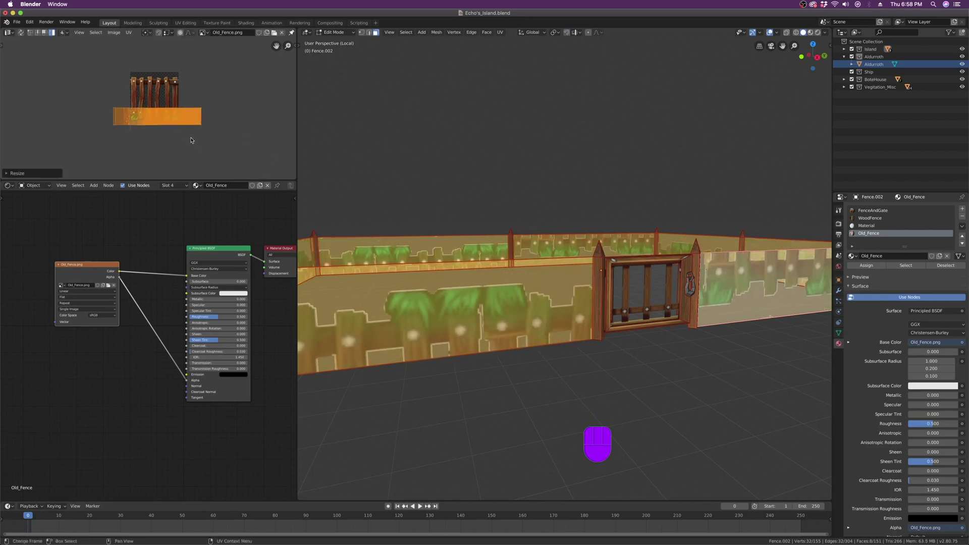
click(227, 132)
key(g)
click(211, 116)
key(s)
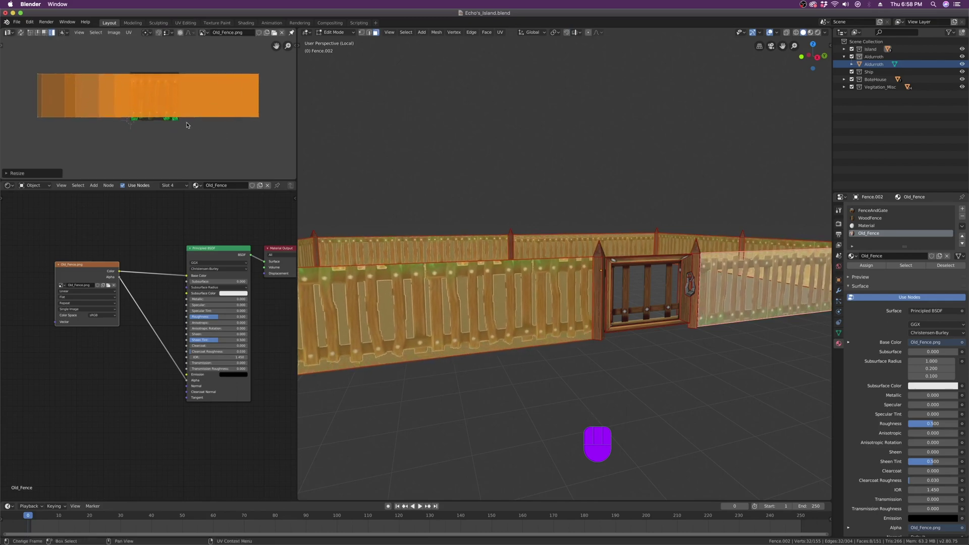
click(207, 120)
middle_drag(206, 120, 204, 131)
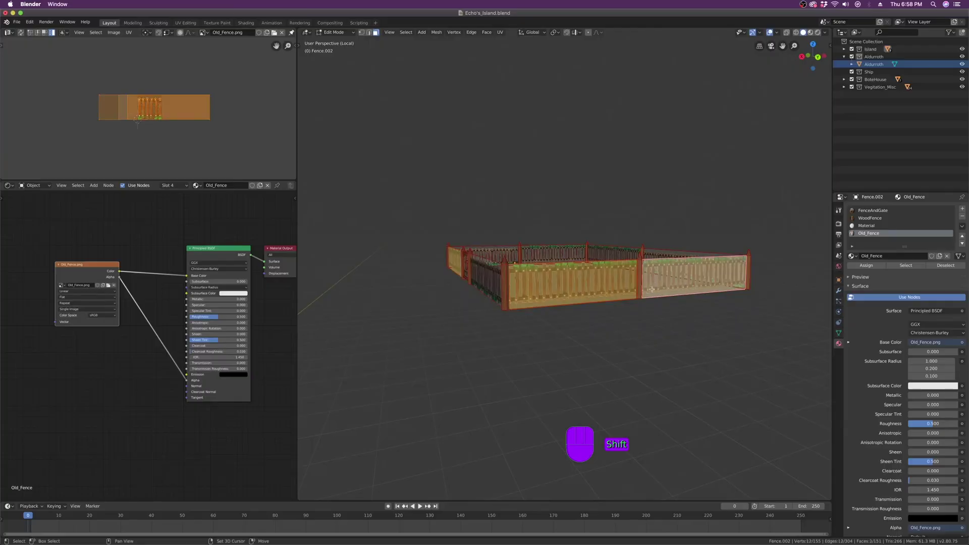
Step: Select the wall beside the gate, move its UVs onto the planks, and return to Object Mode
middle_drag(651, 290, 600, 304)
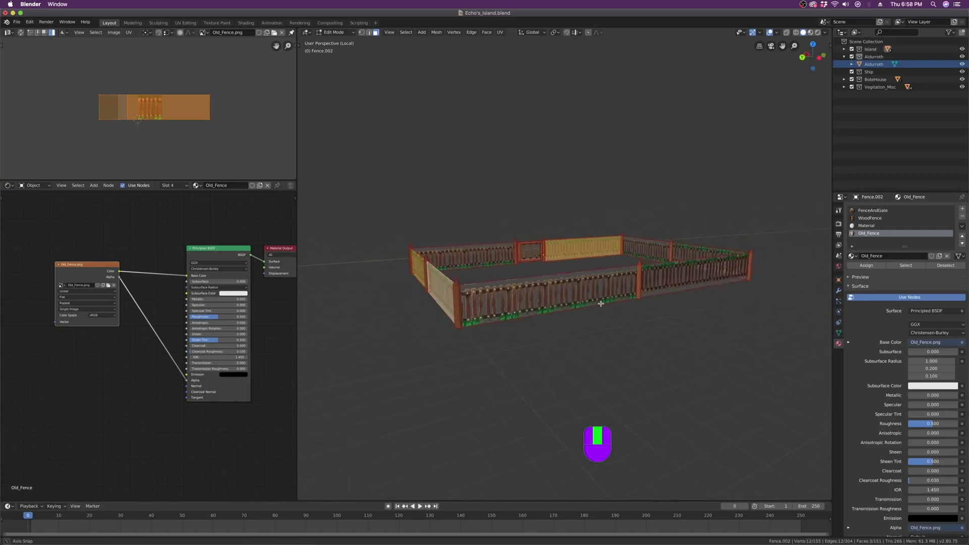
key(super+z)
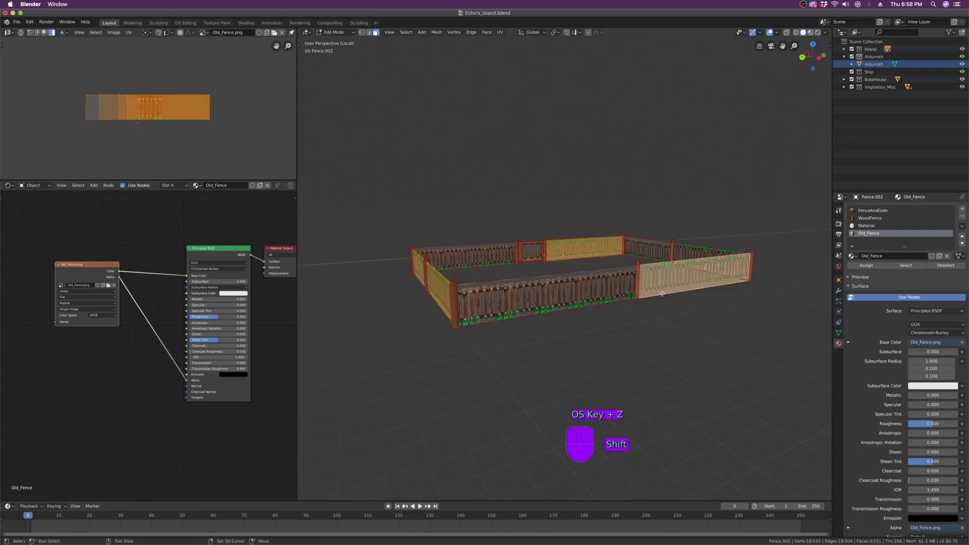
middle_drag(662, 294, 617, 299)
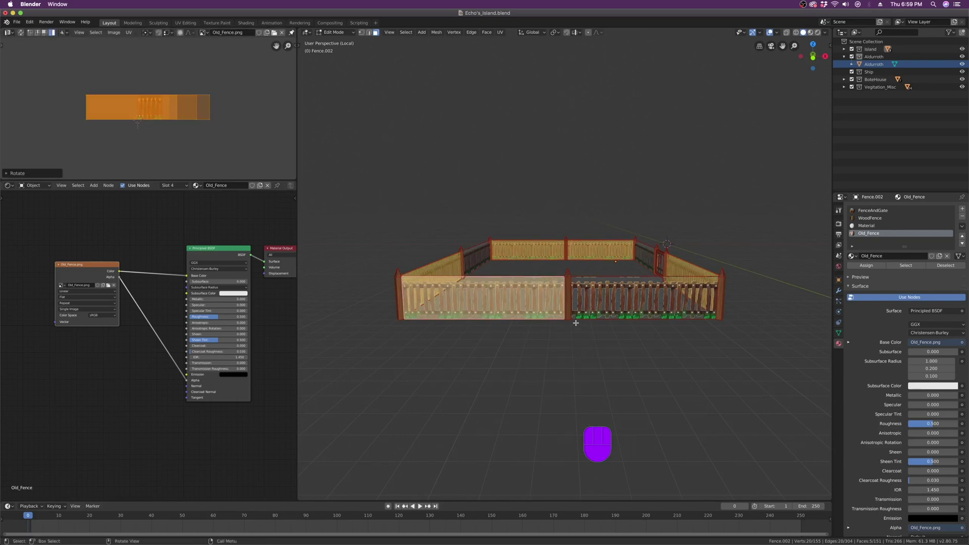
middle_drag(576, 323, 519, 320)
scroll(520, 320, up, 6)
click(63, 80)
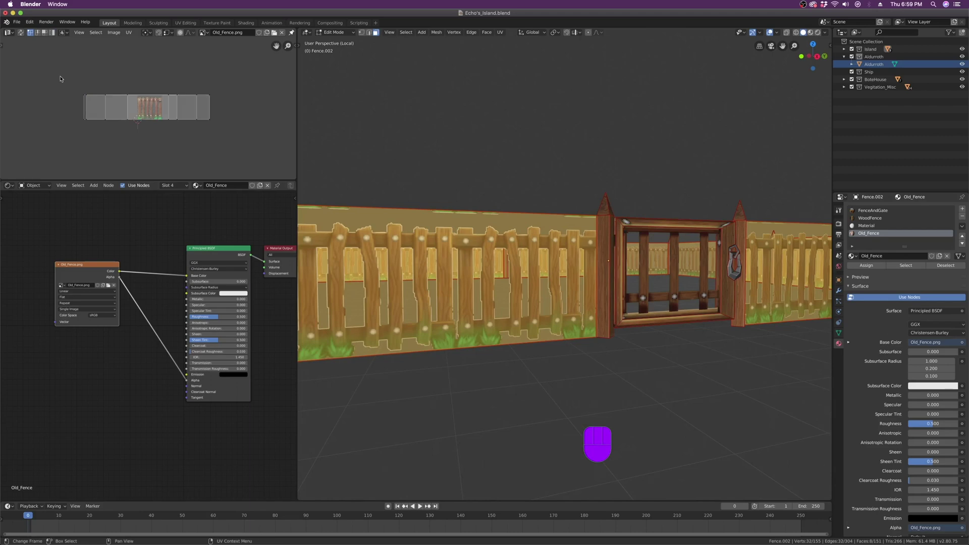
scroll(162, 161, up, 3)
key(g)
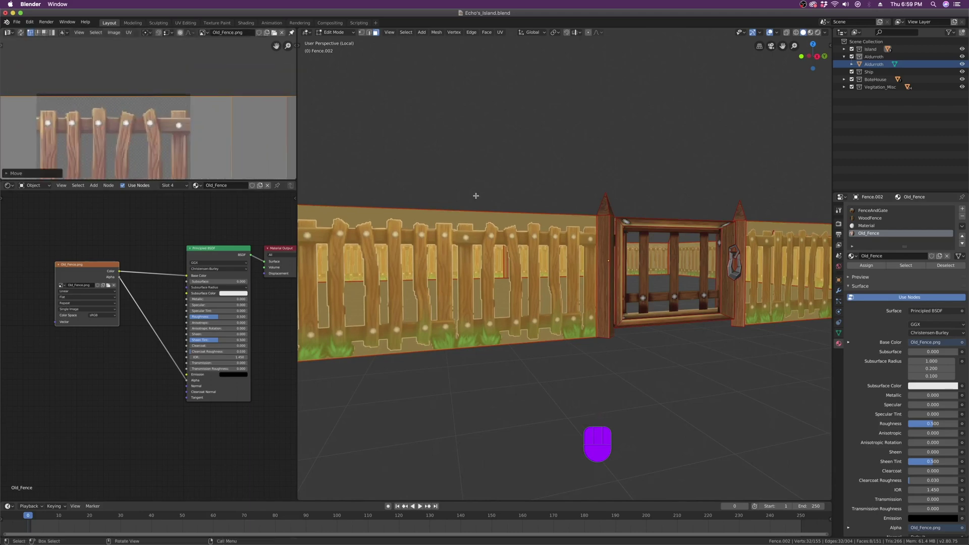
mouse_move(591, 210)
middle_down()
mouse_move(578, 200)
mouse_move(599, 188)
mouse_move(593, 182)
mouse_move(589, 197)
mouse_move(610, 195)
mouse_move(580, 196)
middle_up()
key(Tab)
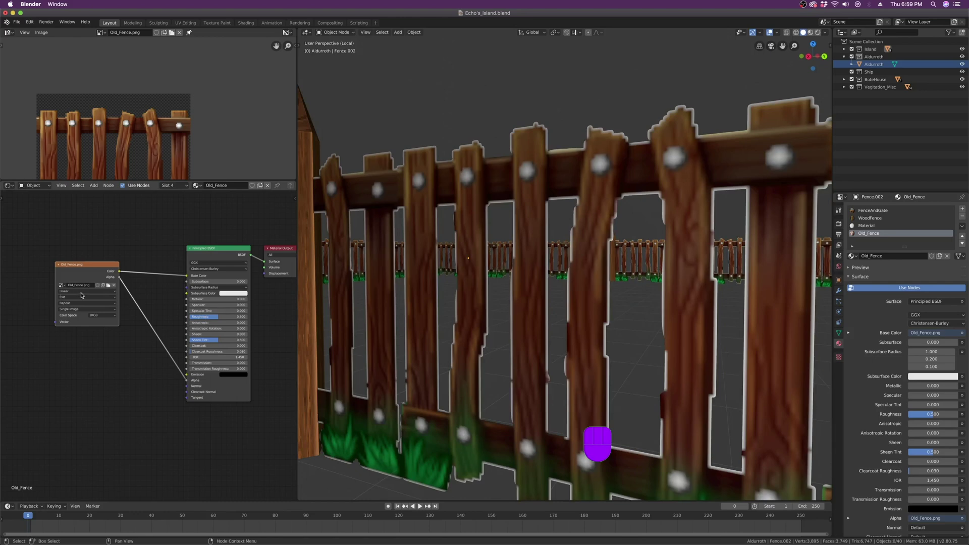
Step: Switch the Old_Fence.png node's interpolation from Linear to Closest and orbit around the gate to check
scroll(93, 295, up, 1)
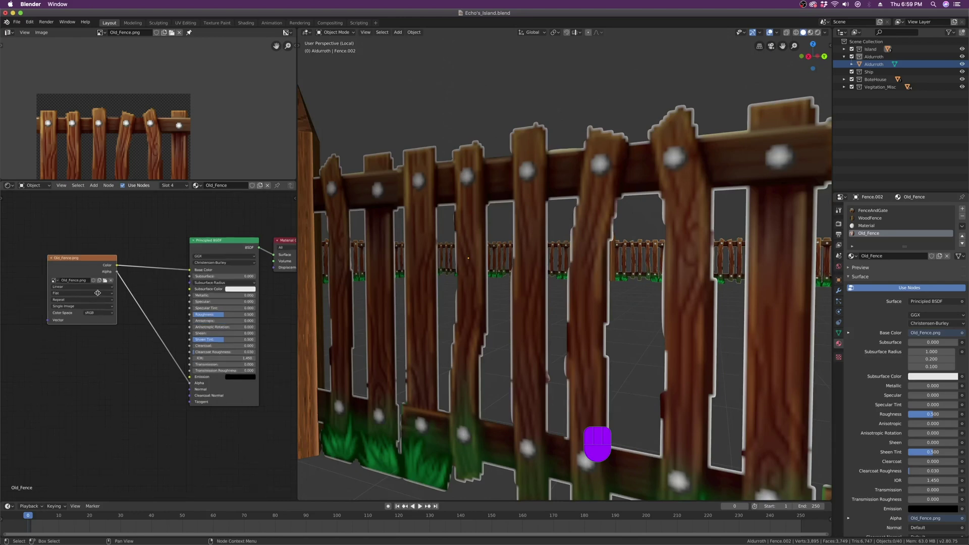
scroll(99, 291, up, 3)
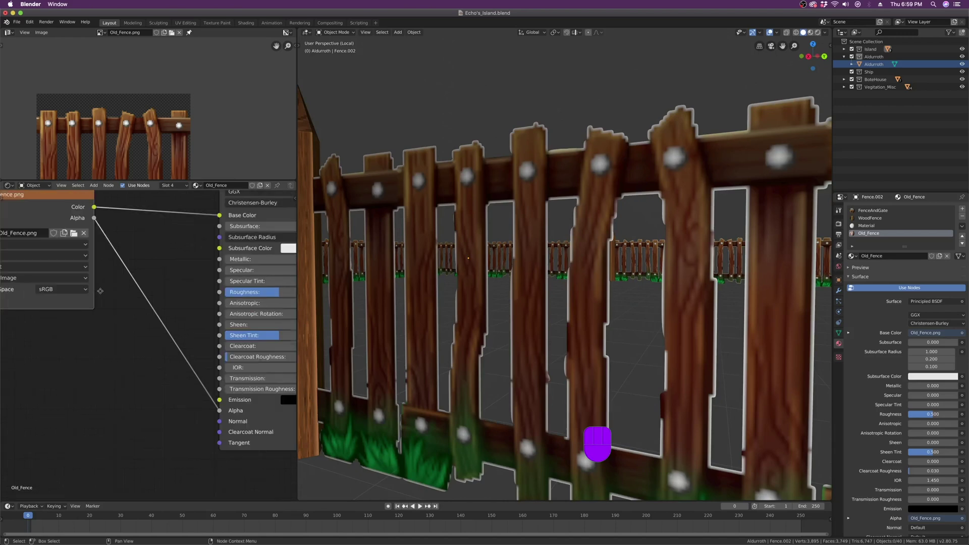
scroll(100, 291, down, 4)
scroll(104, 292, up, 4)
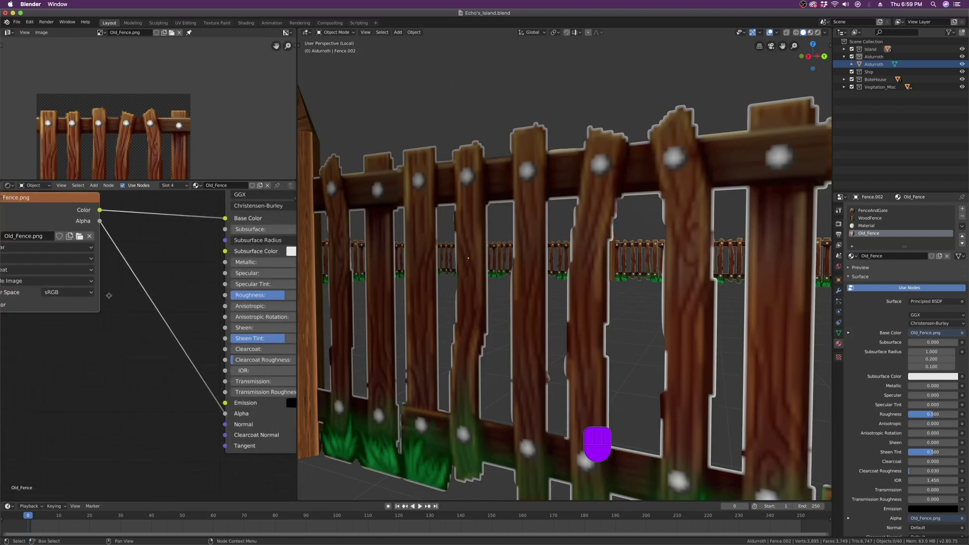
middle_drag(104, 292, 169, 336)
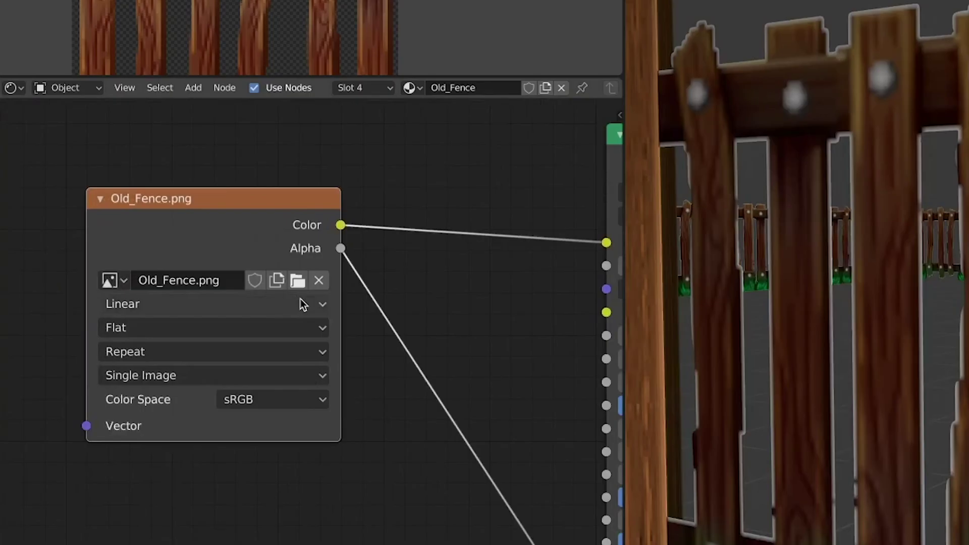
click(141, 288)
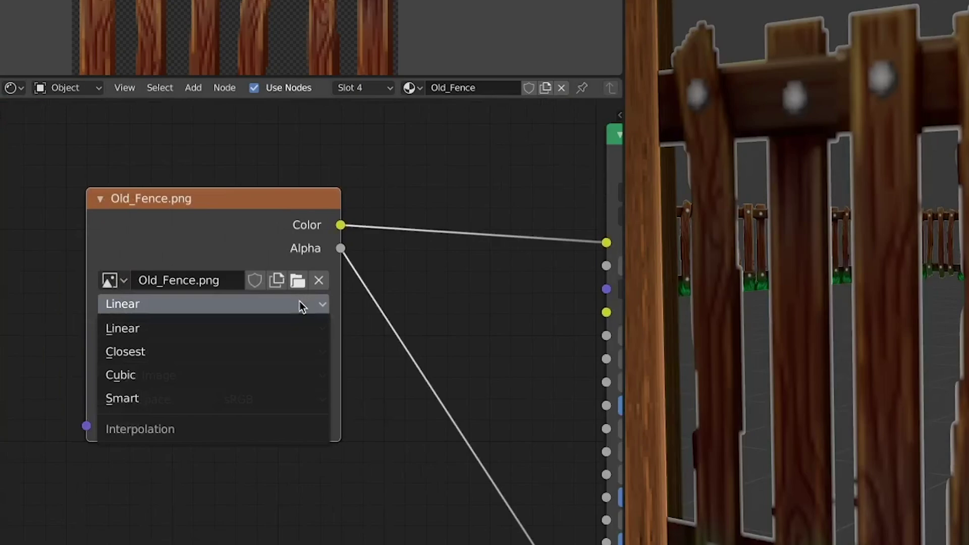
click(241, 342)
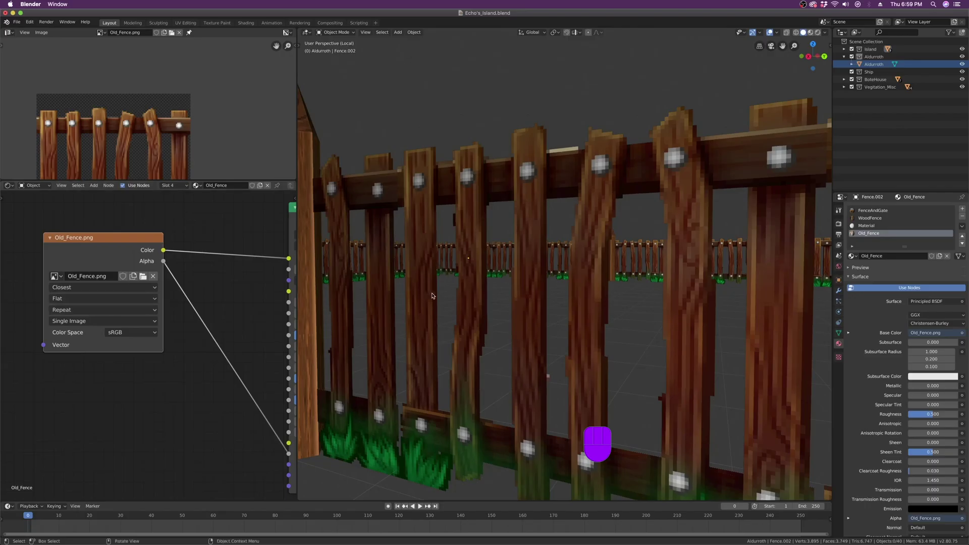
middle_drag(432, 296, 536, 278)
middle_drag(508, 211, 543, 230)
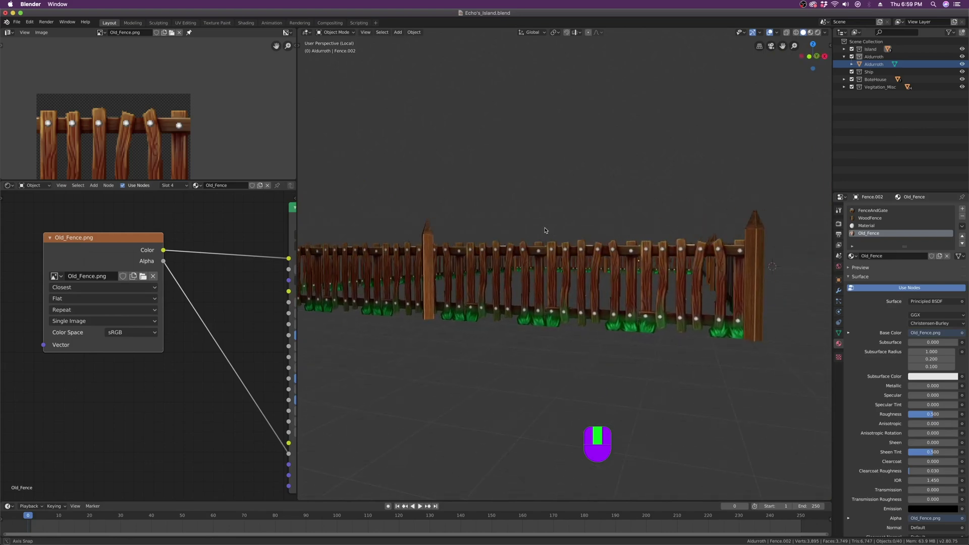
middle_drag(541, 230, 517, 232)
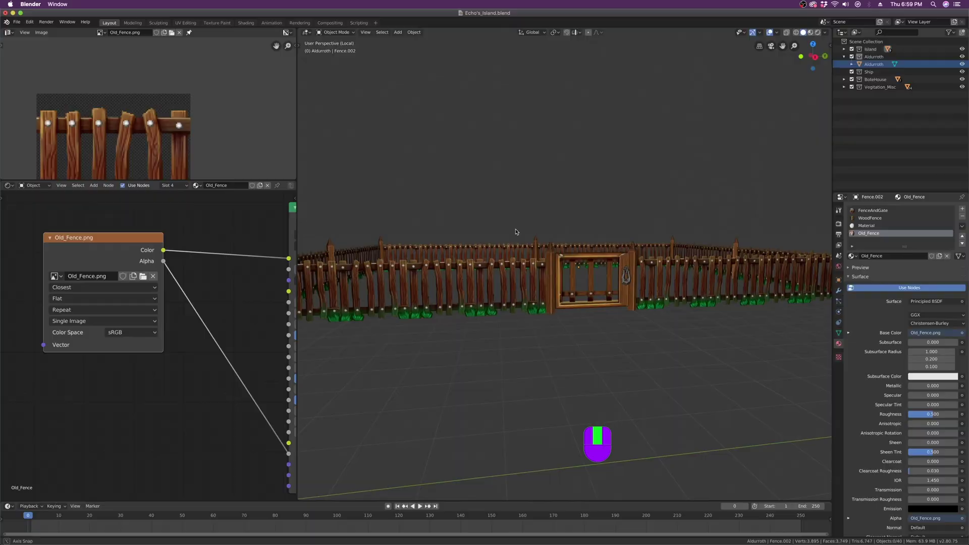